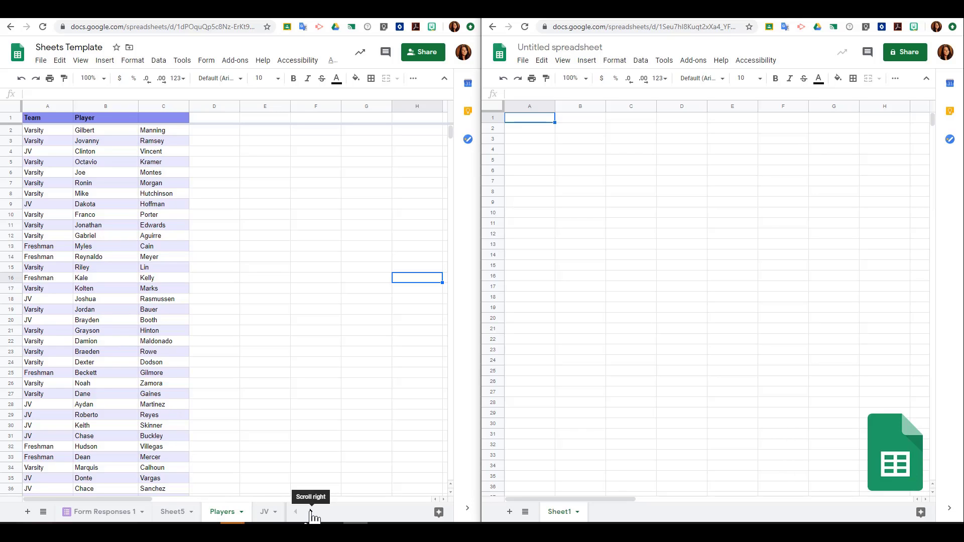
- Start =importrange(" in cell A1 of the untitled sheet and copy the roster spreadsheet's URL
click(312, 512)
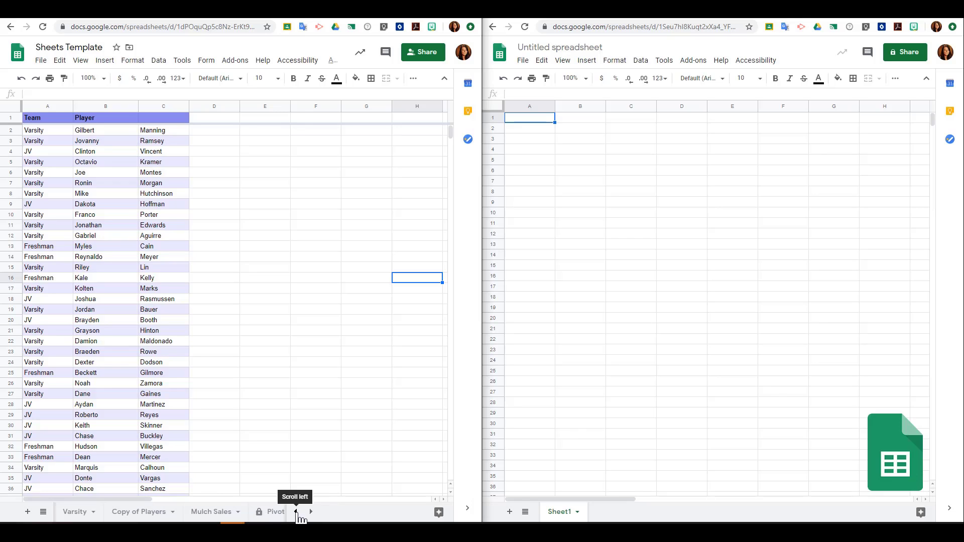
click(296, 512)
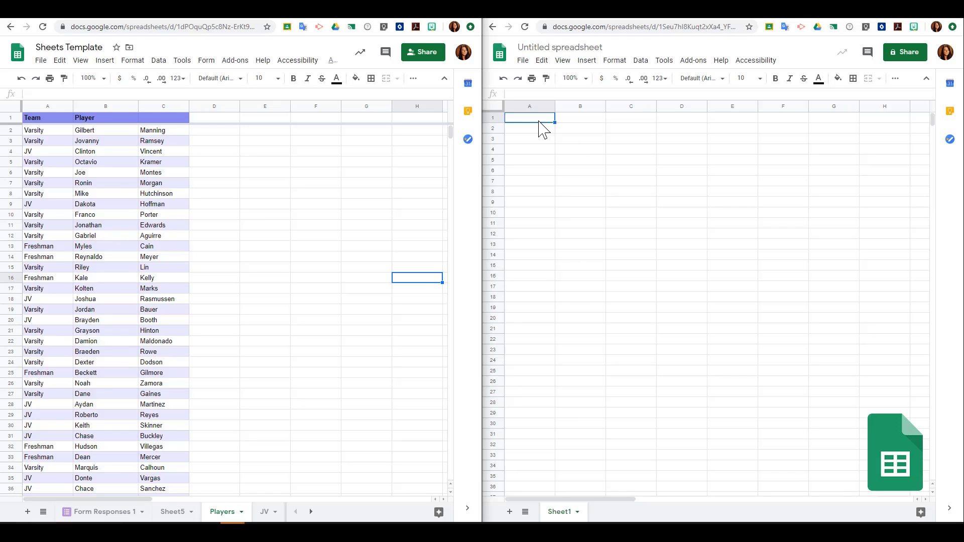
click(535, 119)
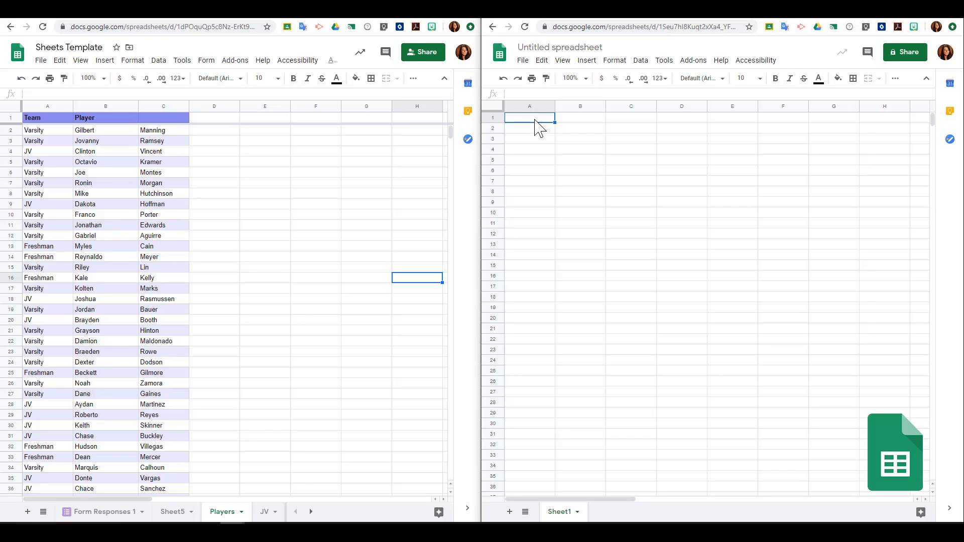
text(=)
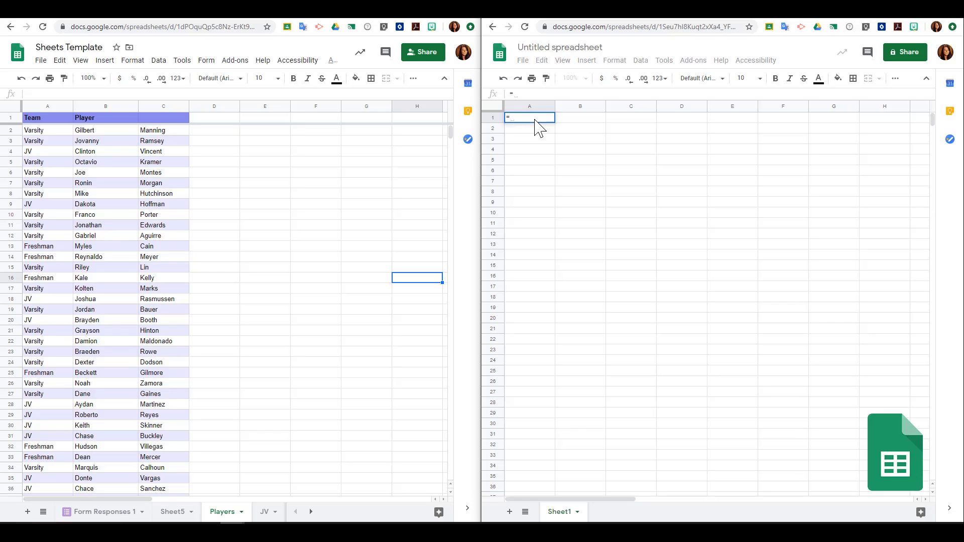
text(importrange)
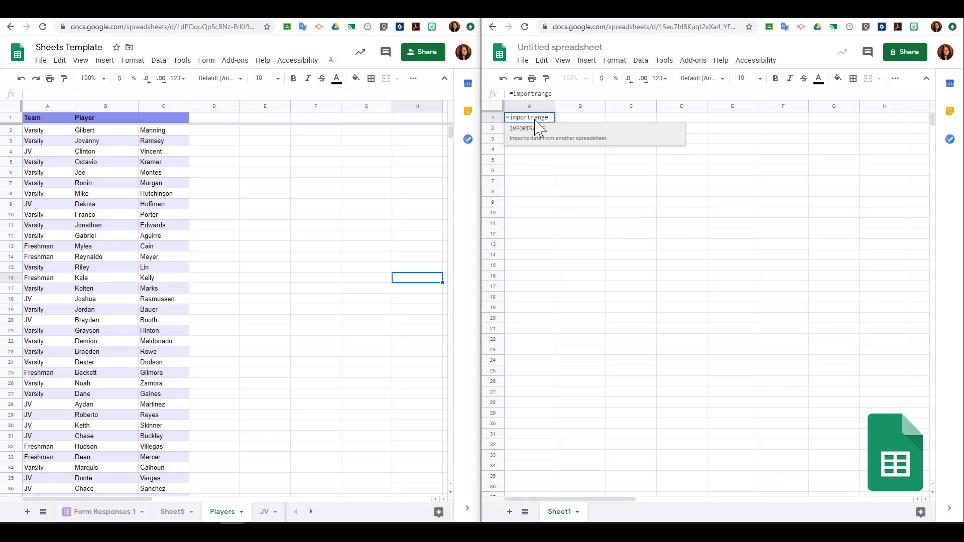
text(()
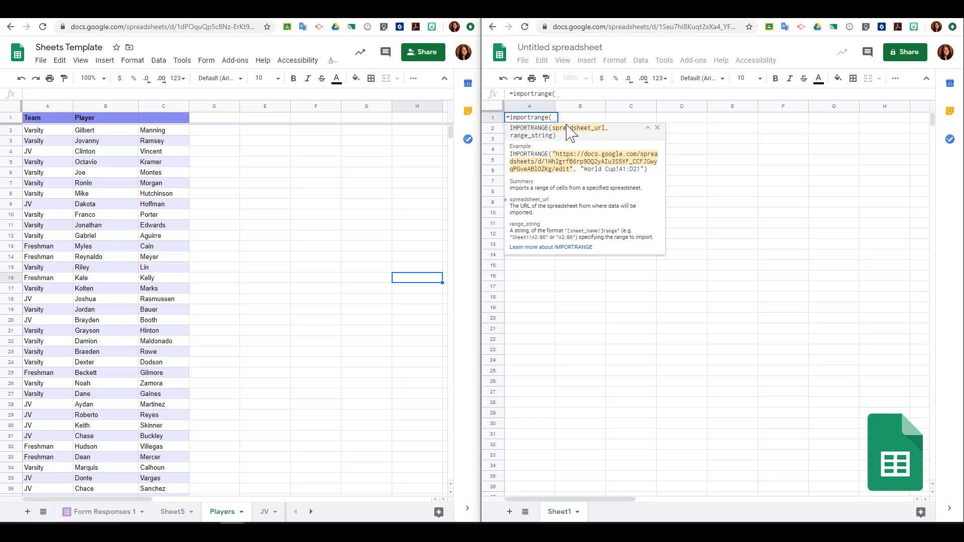
text(")
click(173, 27)
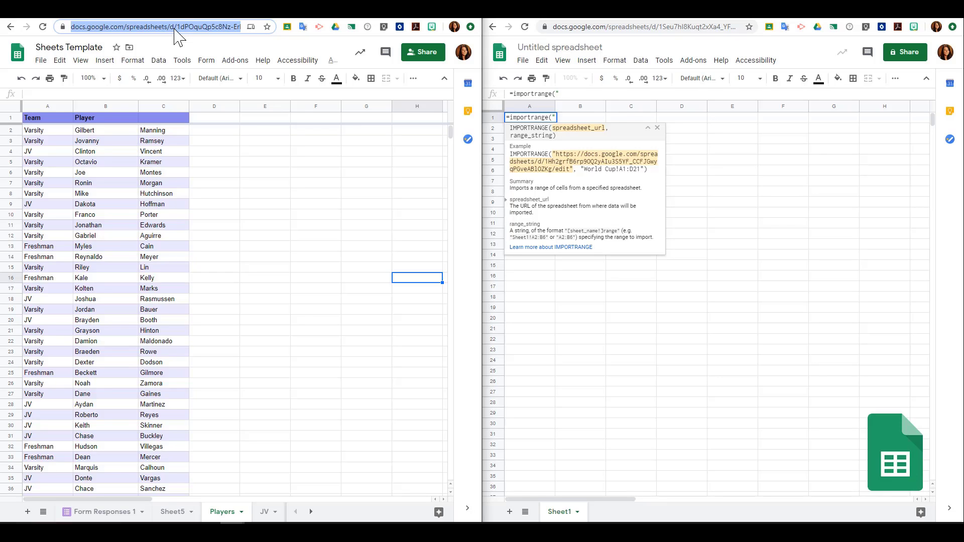
- Paste the roster URL into A1's formula and finish it with "Players!A:C"
click(560, 94)
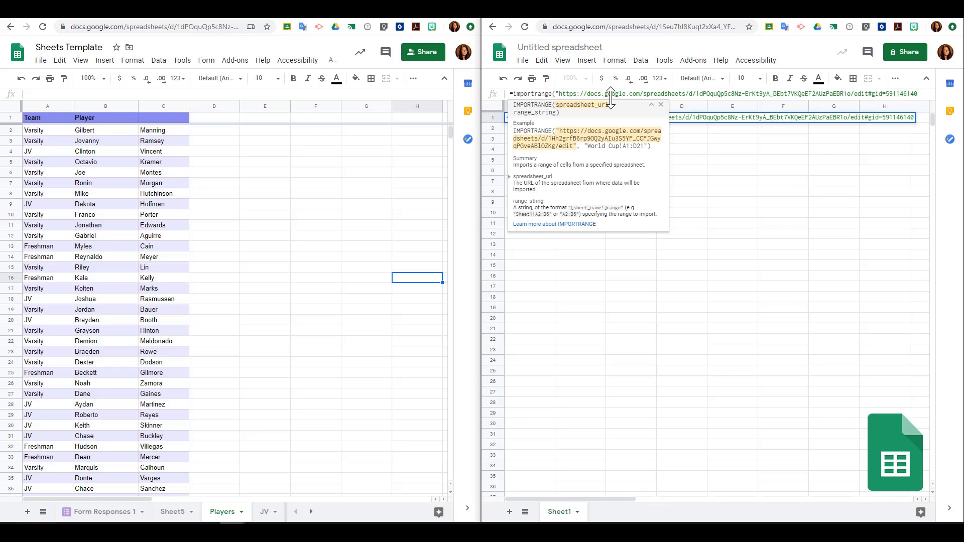
text(",)
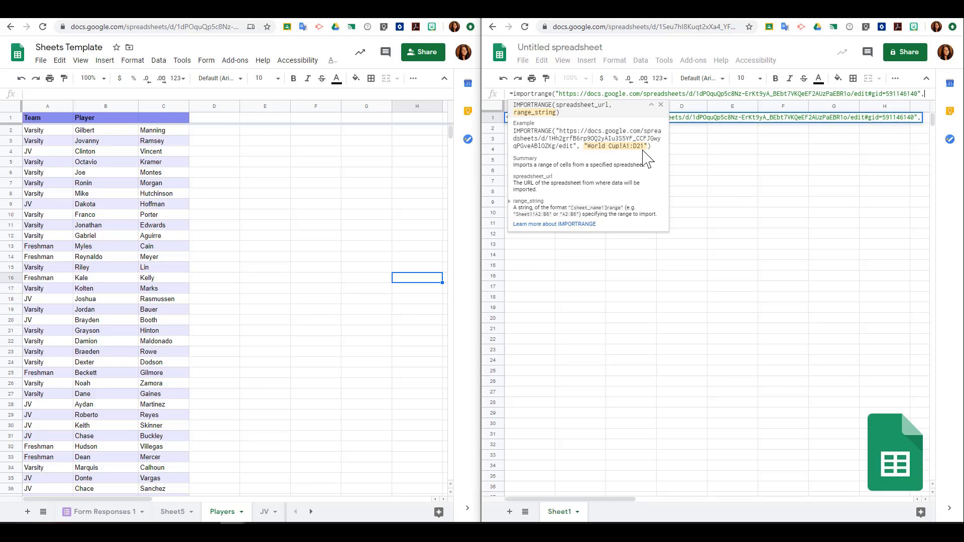
text(")
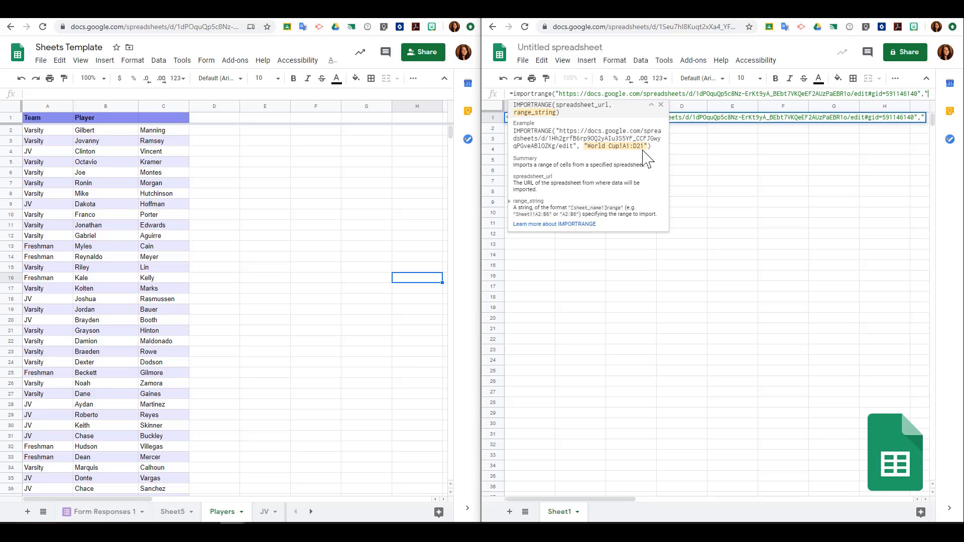
text(Players)
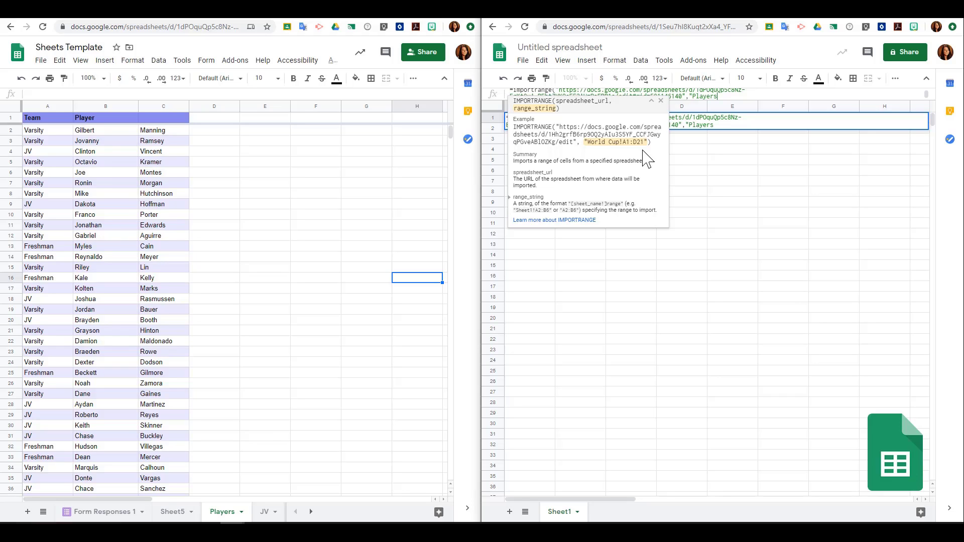
text(!)
text(A:C)
text(")
key(Return)
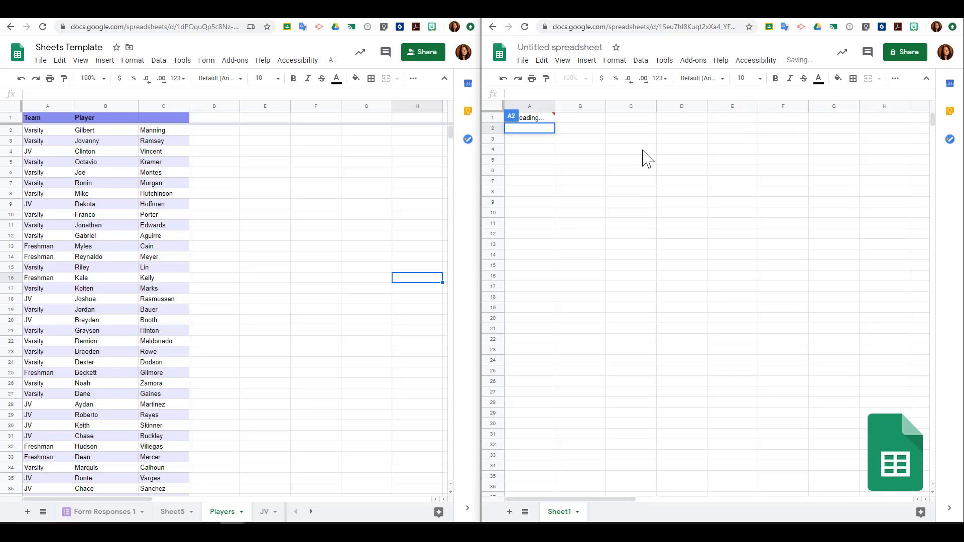
- Allow access from A1's #REF! error so the Team and Player roster loads into columns A–C
mouse_move(547, 120)
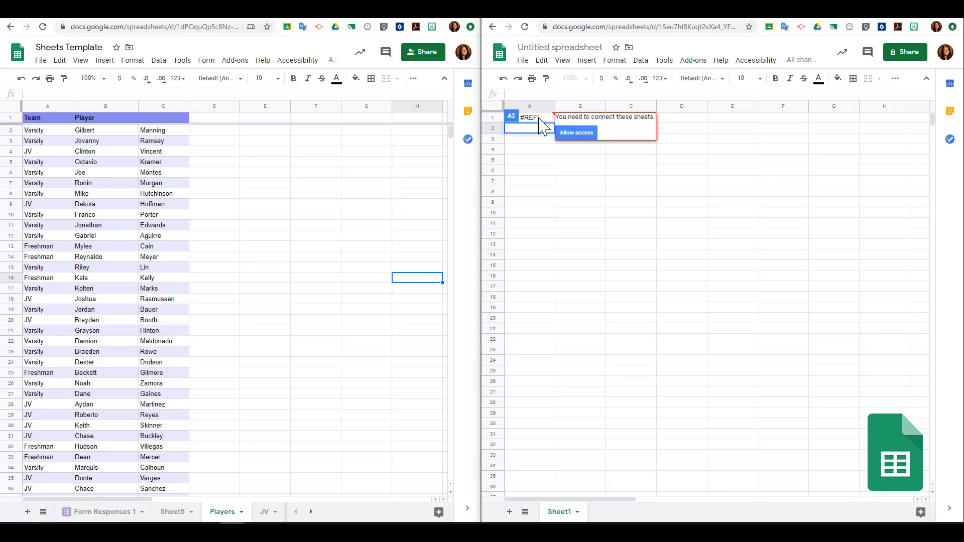
click(590, 144)
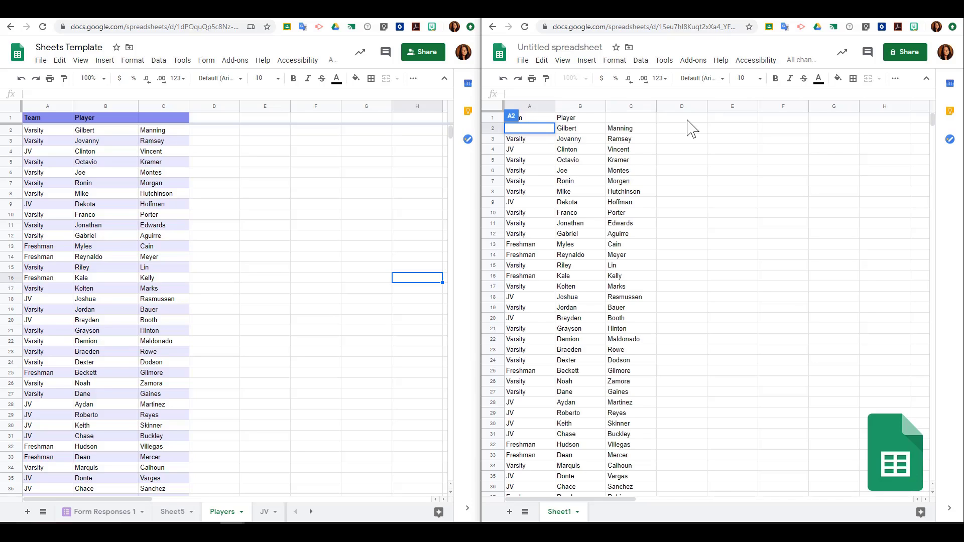
click(705, 117)
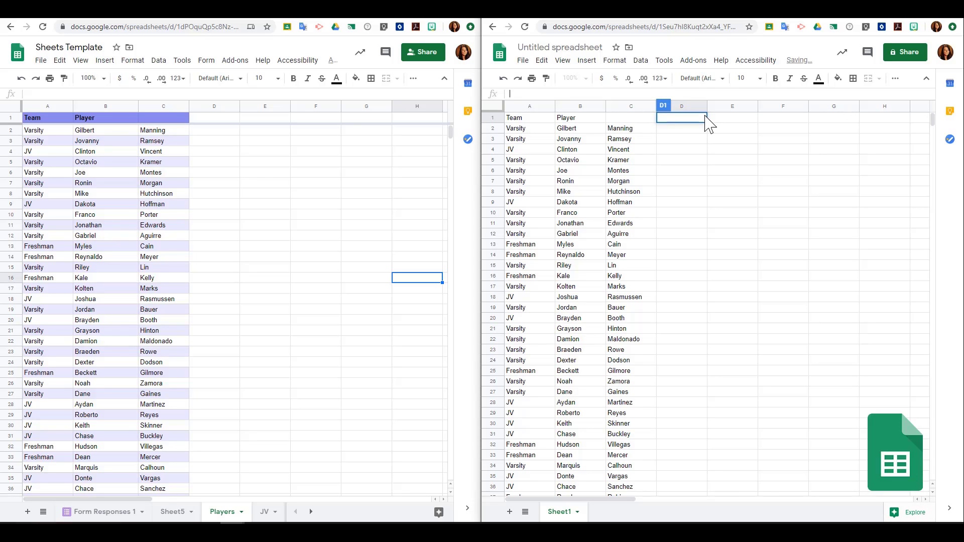
click(782, 181)
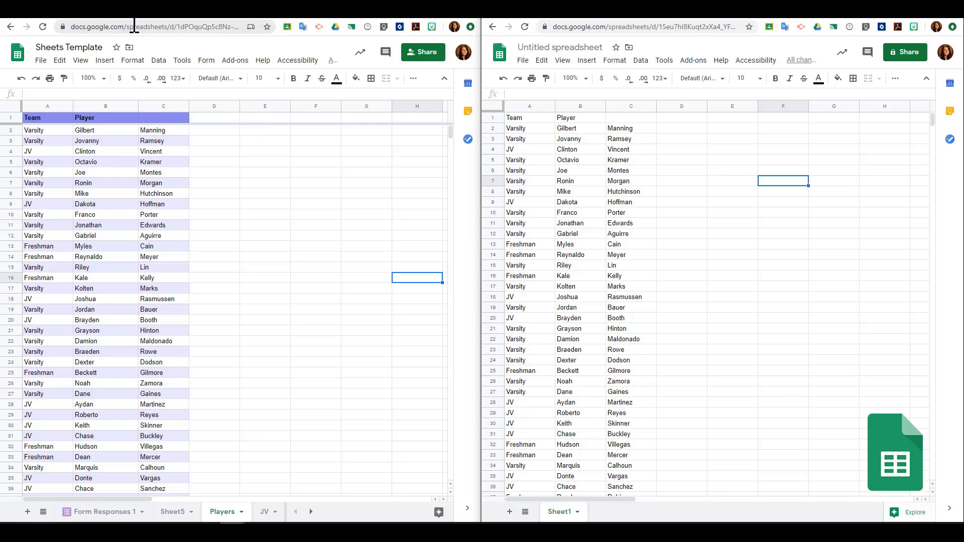
- View the Coffman Library Attendance form's Student ID field, then its timestamped responses spreadsheet
click(226, 20)
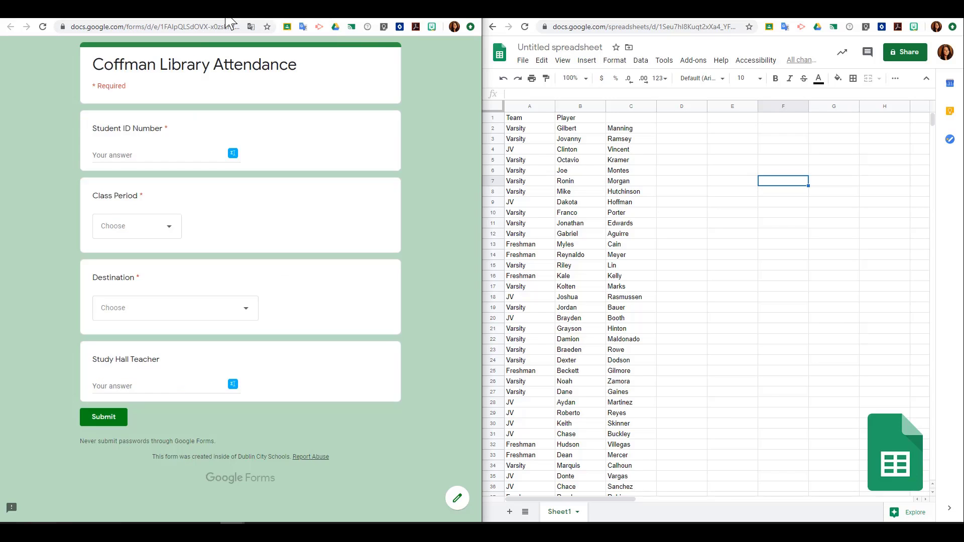
click(153, 156)
click(269, 11)
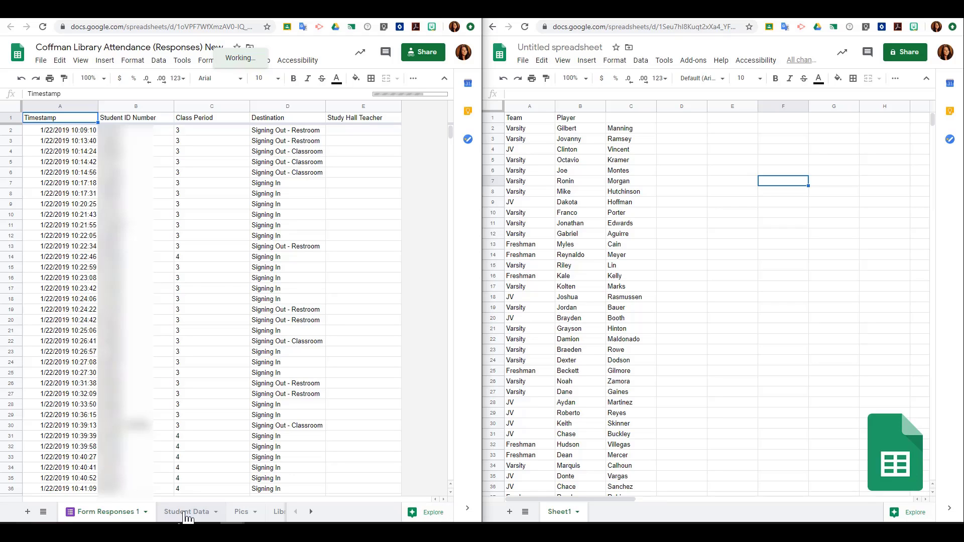
- Scroll the sheet tabs to see the Library Attendance and Larger Pics sheet names
click(310, 513)
click(310, 513)
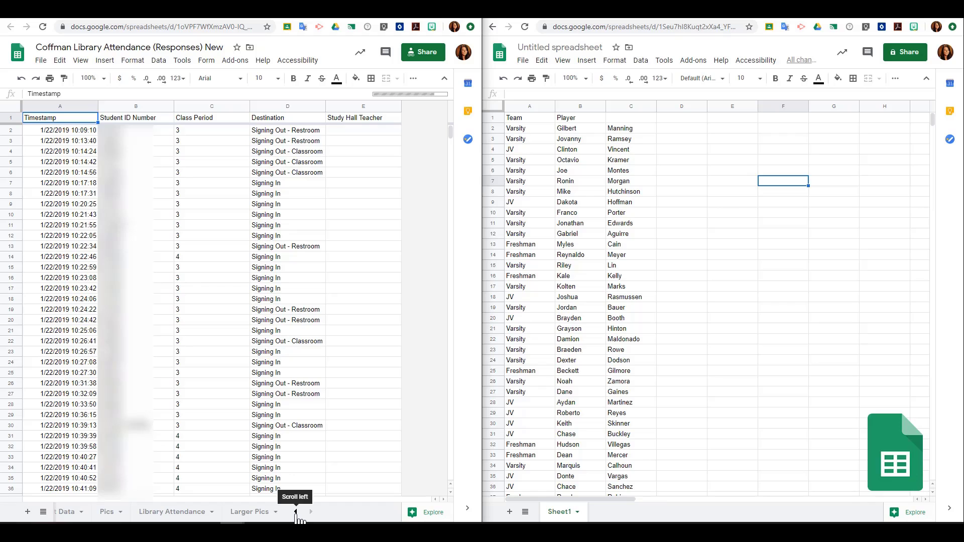
click(295, 512)
click(295, 512)
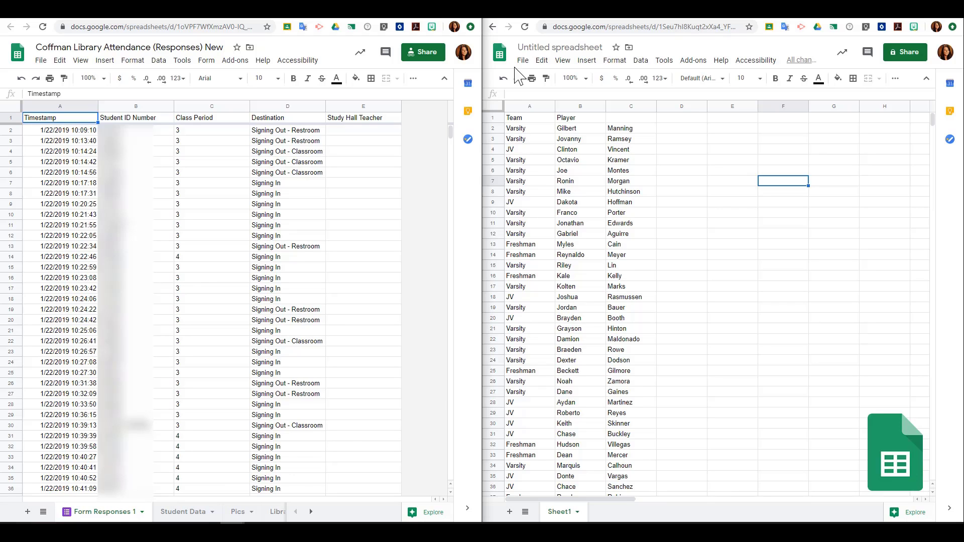
- In Library Attendance - DCHS, view 1st Per and 2nd Per, then show Attendance's full "Larger Pics!A:H" formula
click(548, 19)
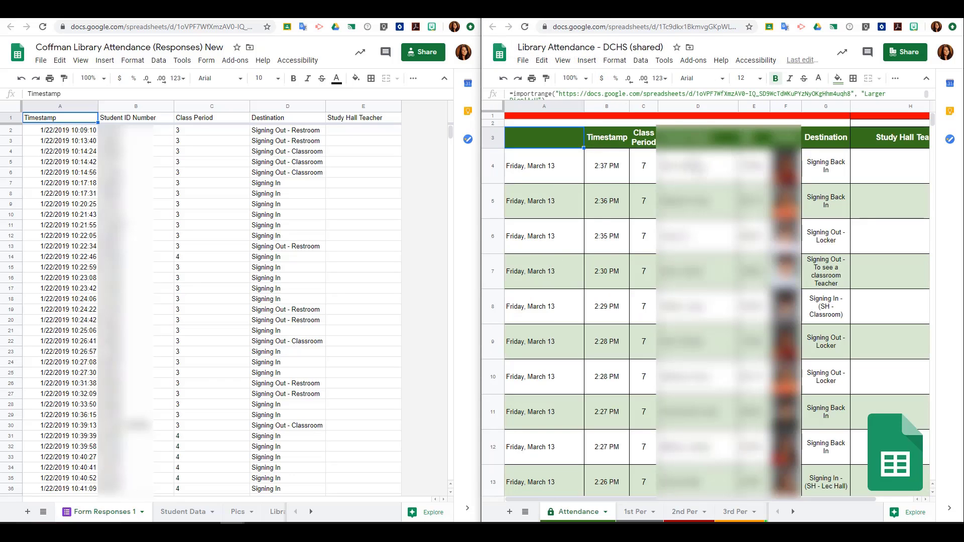
click(639, 512)
click(684, 512)
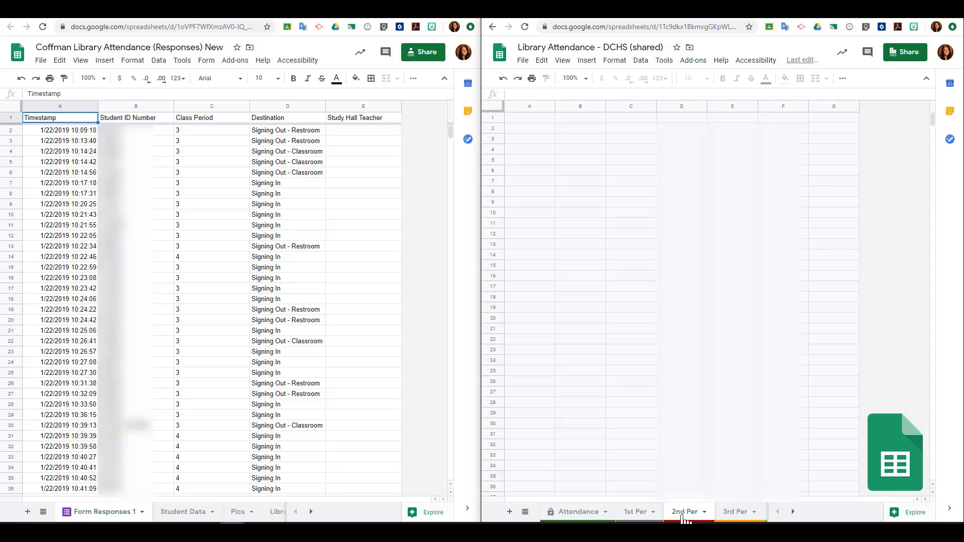
click(583, 517)
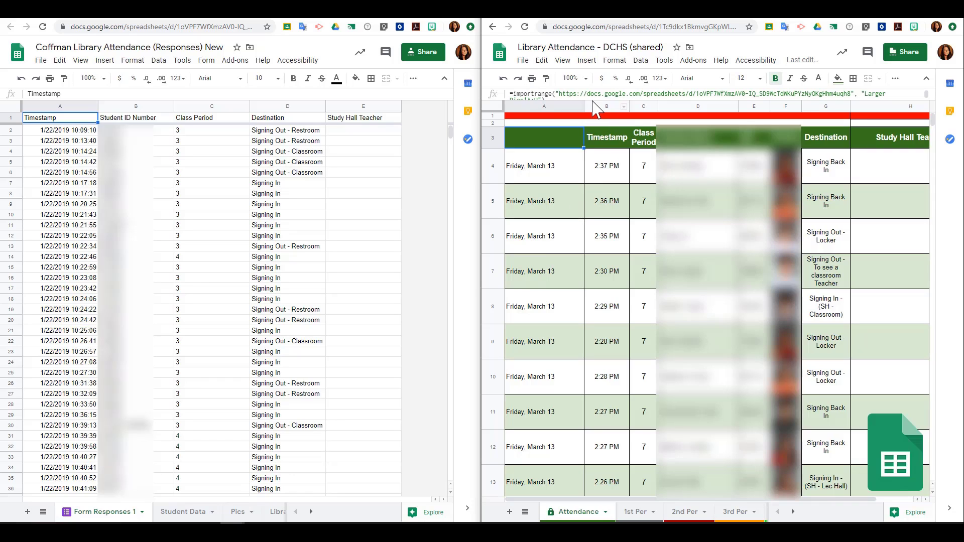
drag(589, 101, 590, 115)
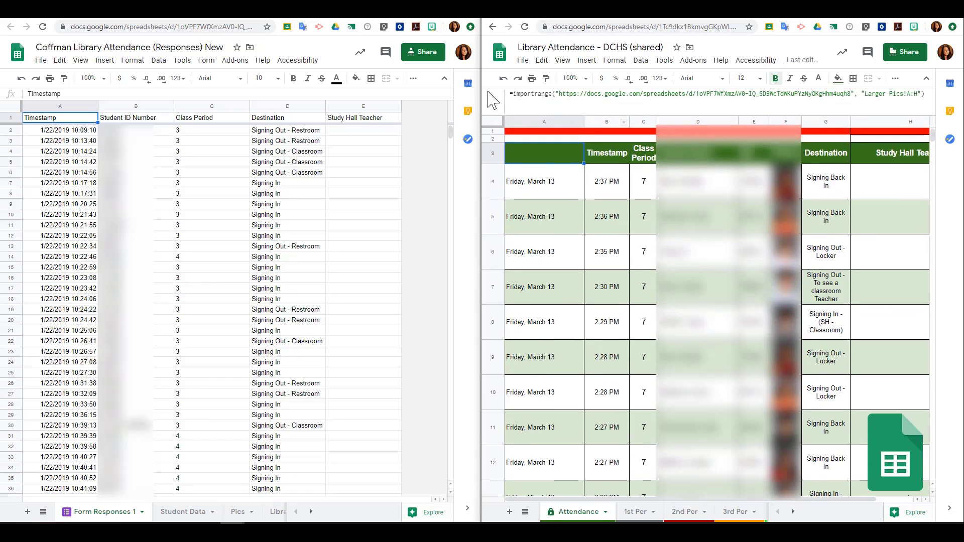